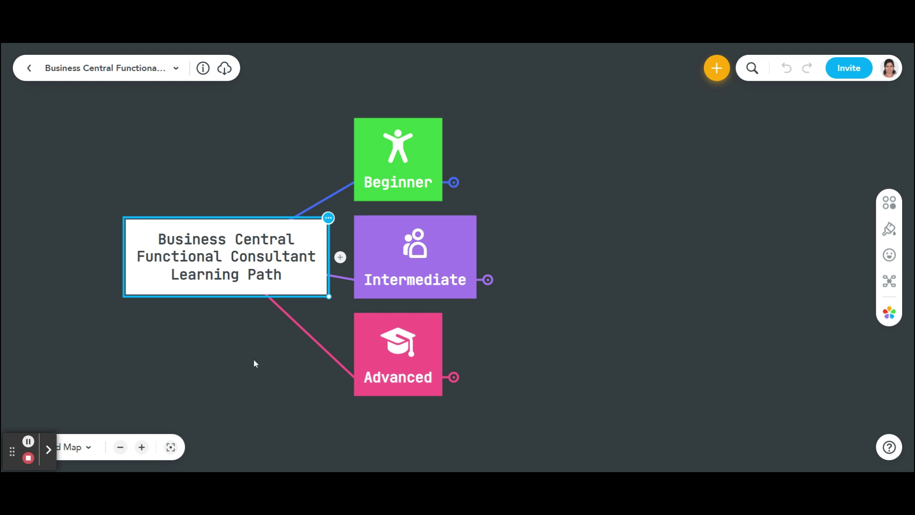
click(454, 183)
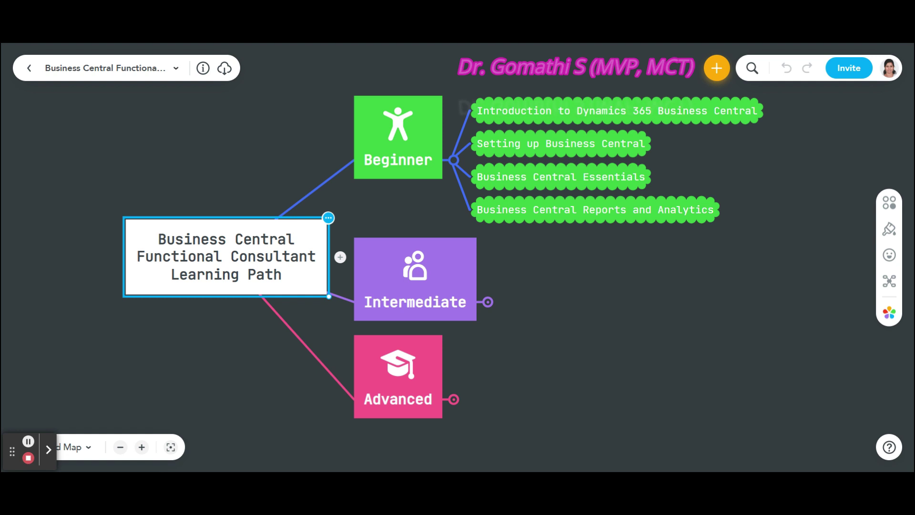
Select the Business Central Essentials topic, then the Reports and Analytics topic, under Beginner.
click(565, 176)
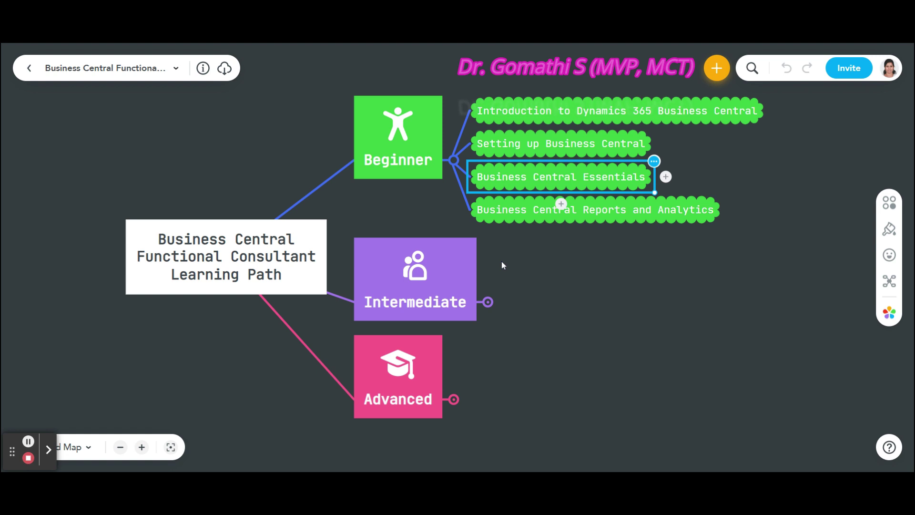
click(570, 221)
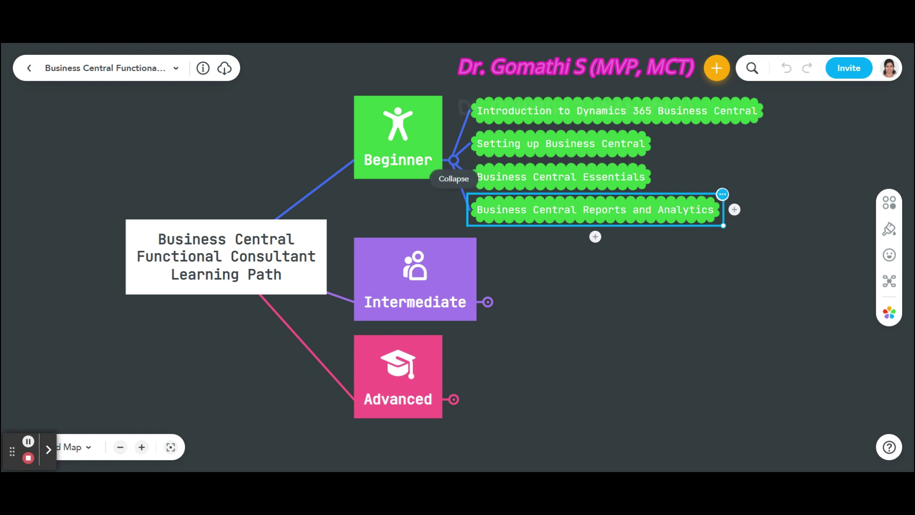
click(454, 160)
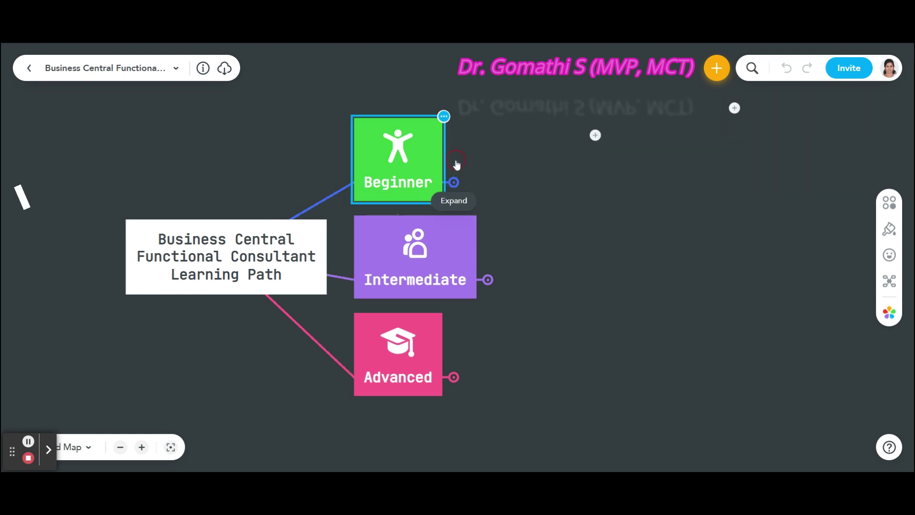
click(486, 278)
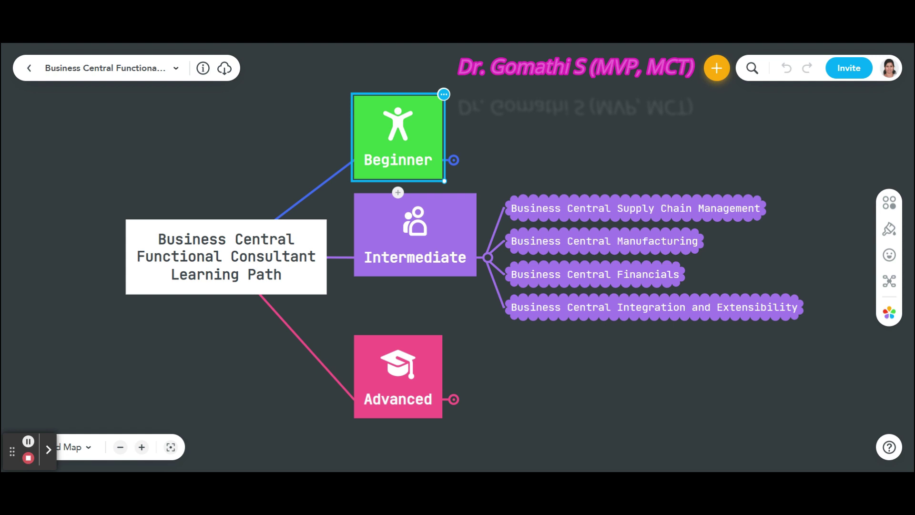
click(568, 250)
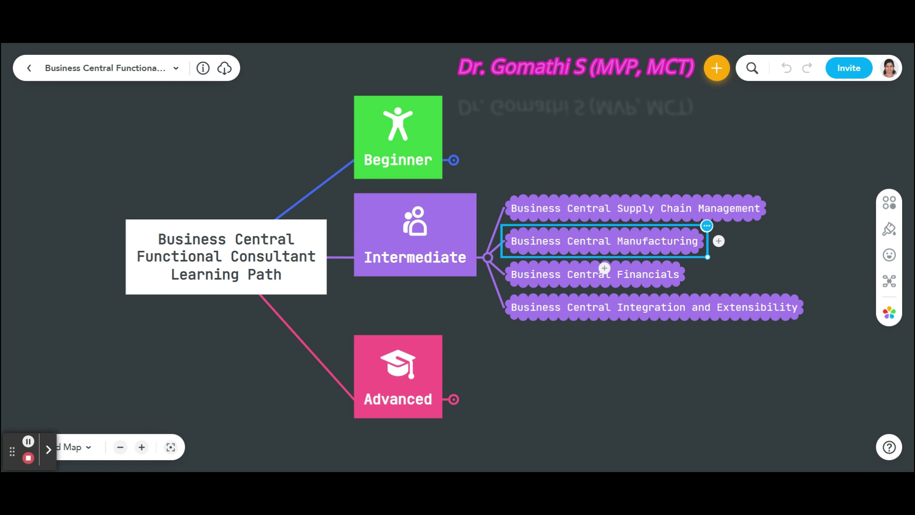
click(589, 276)
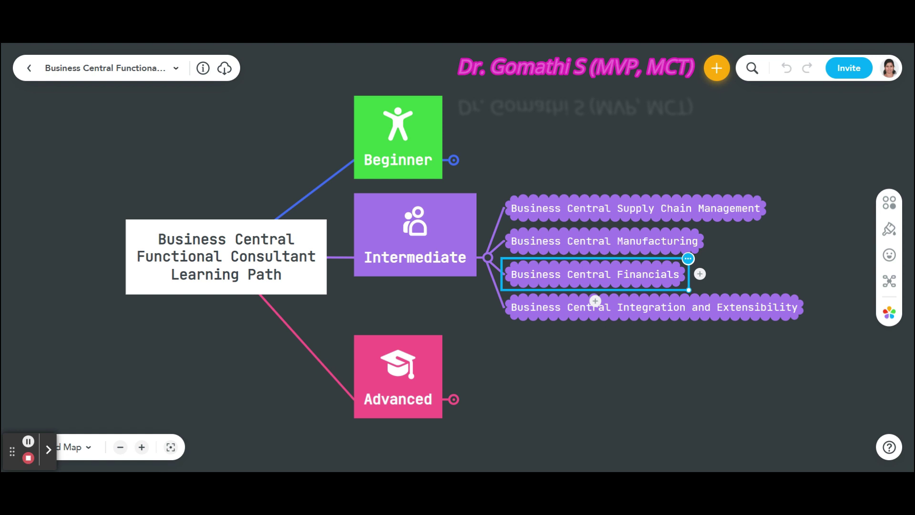
click(647, 389)
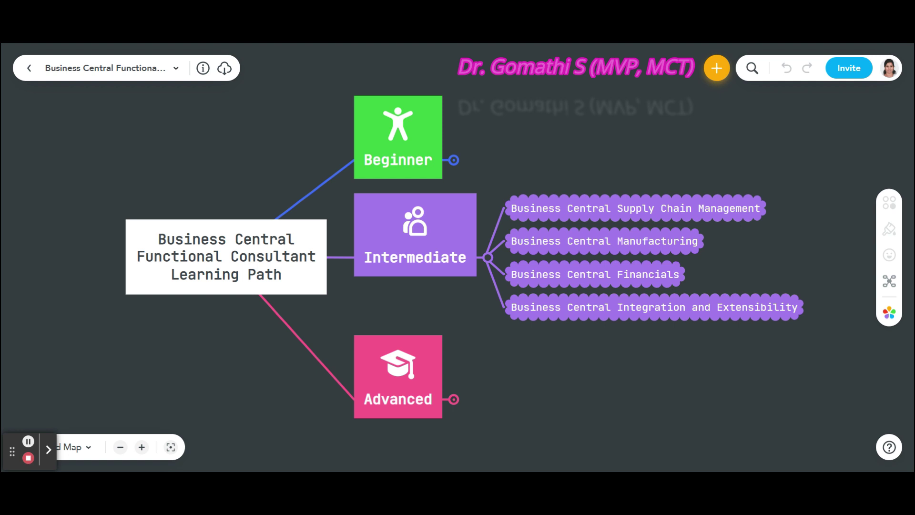
click(487, 259)
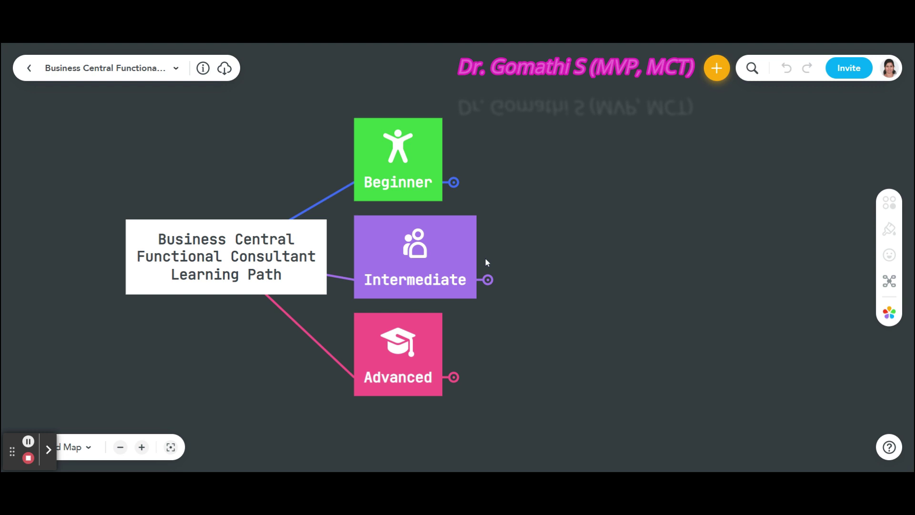
click(488, 279)
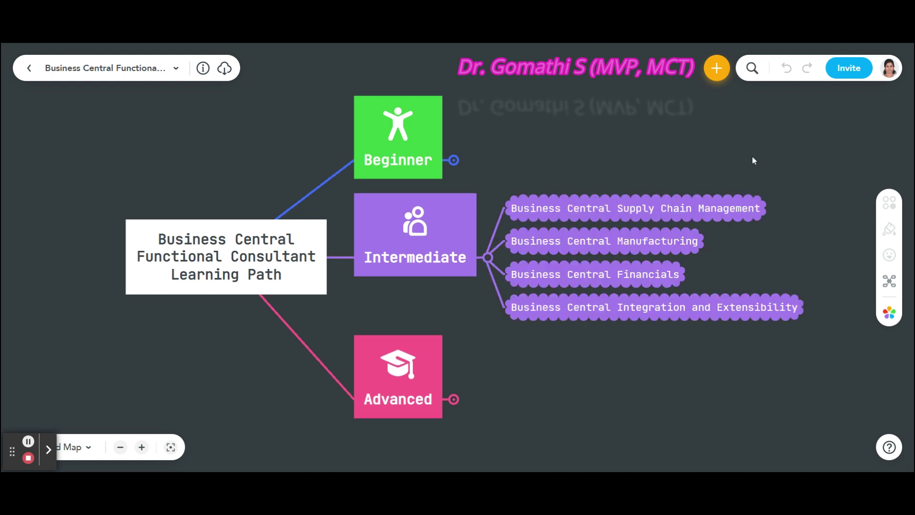
click(487, 259)
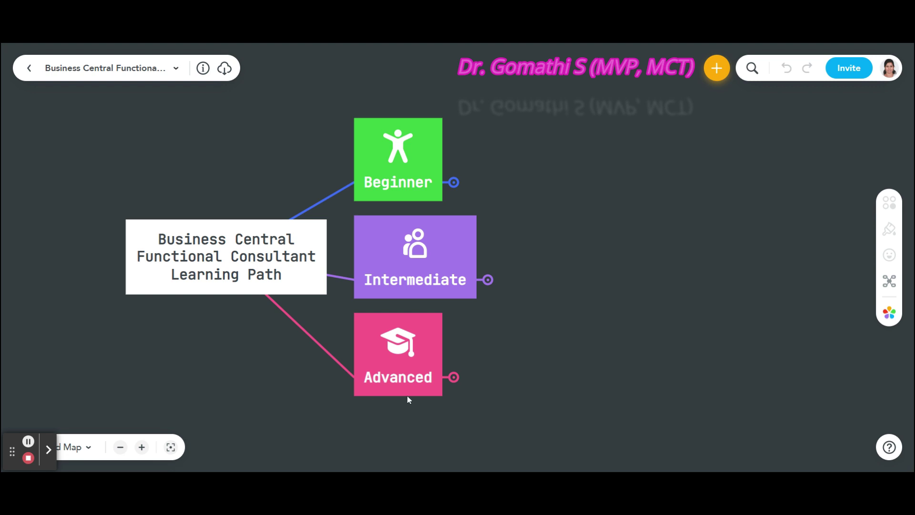
click(454, 378)
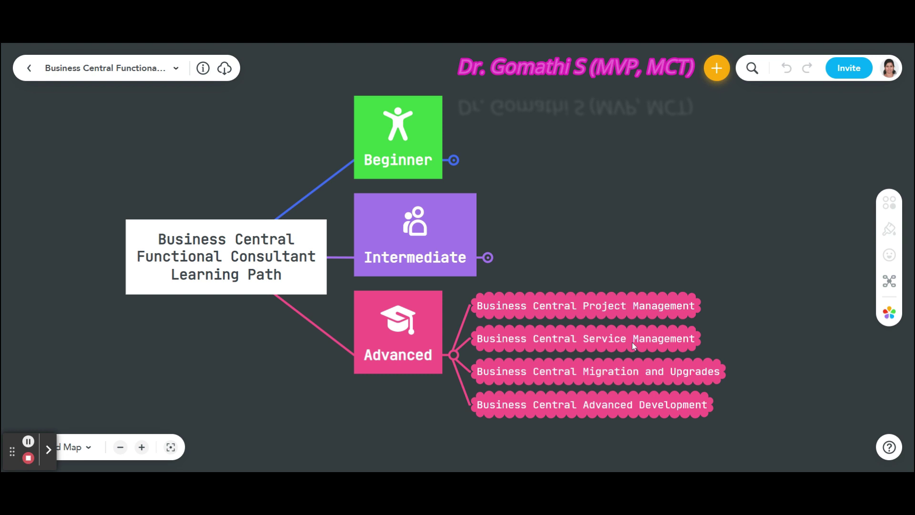
click(659, 341)
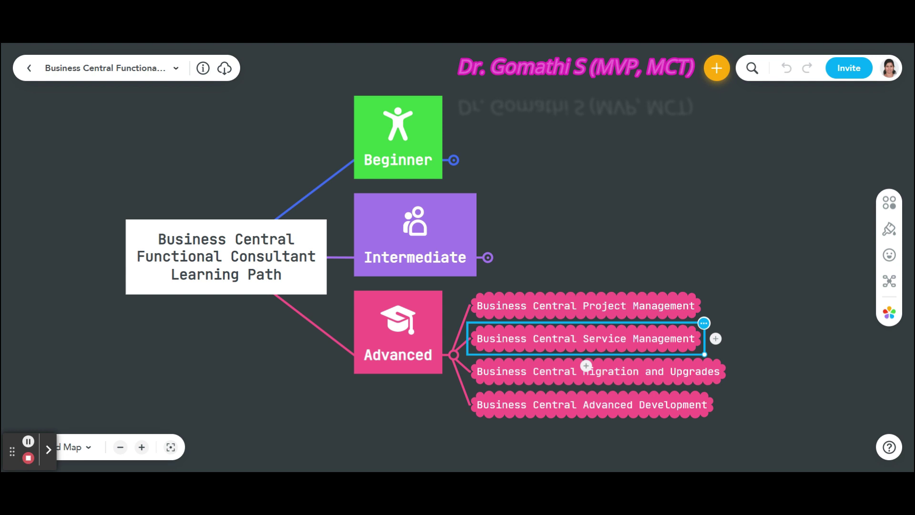
click(636, 377)
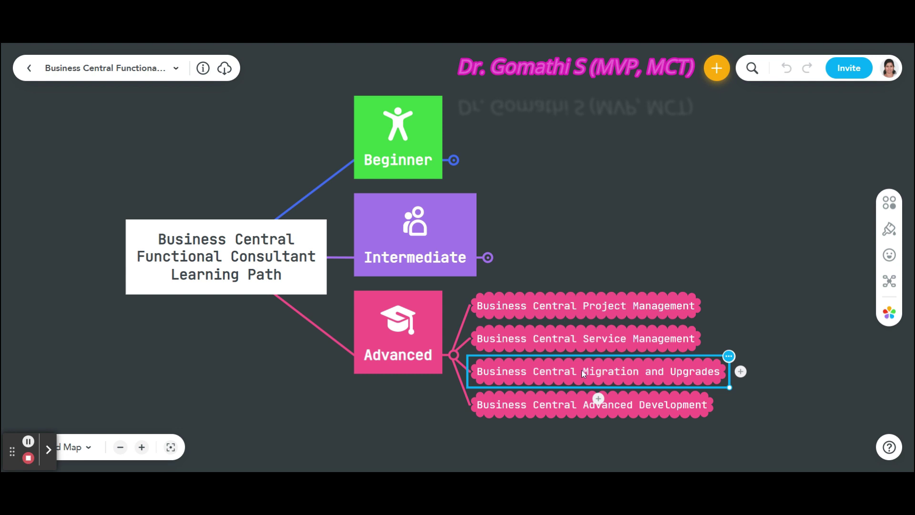
click(545, 405)
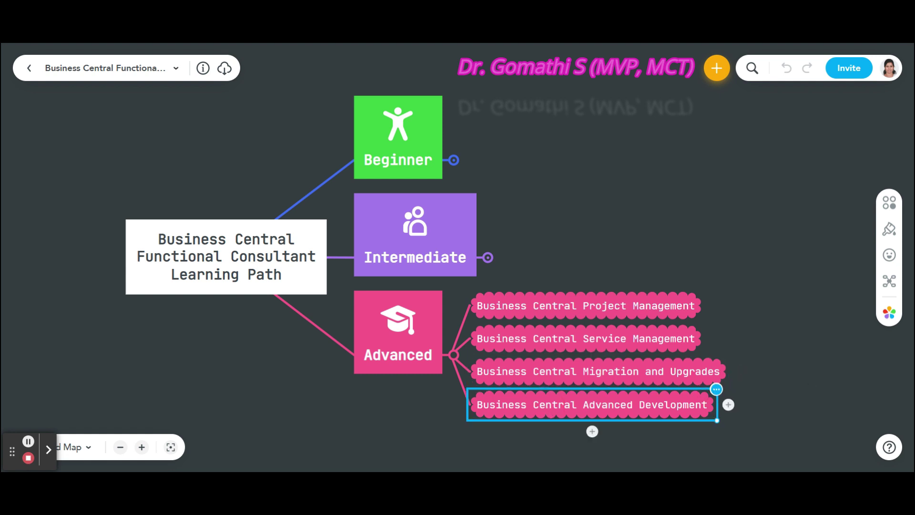
click(455, 357)
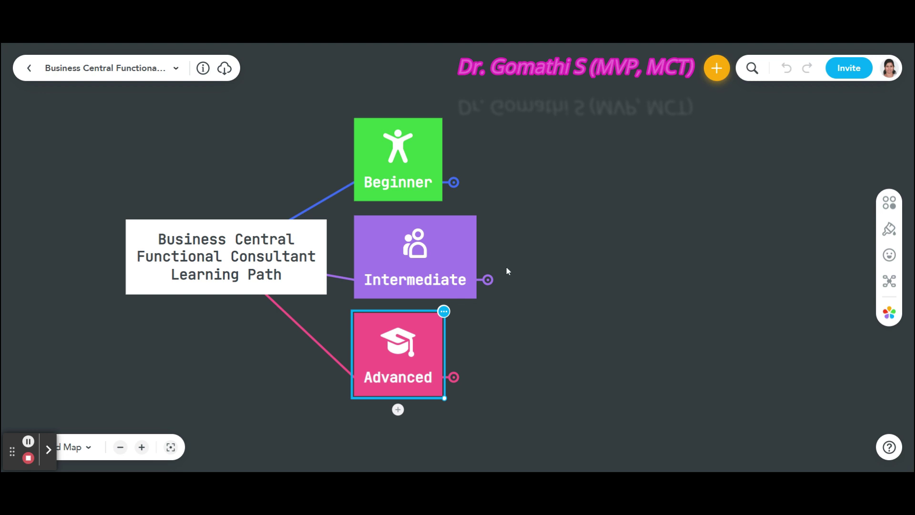
Expand the Beginner, Intermediate and Advanced branches and zoom out to fit all twelve topics.
click(456, 183)
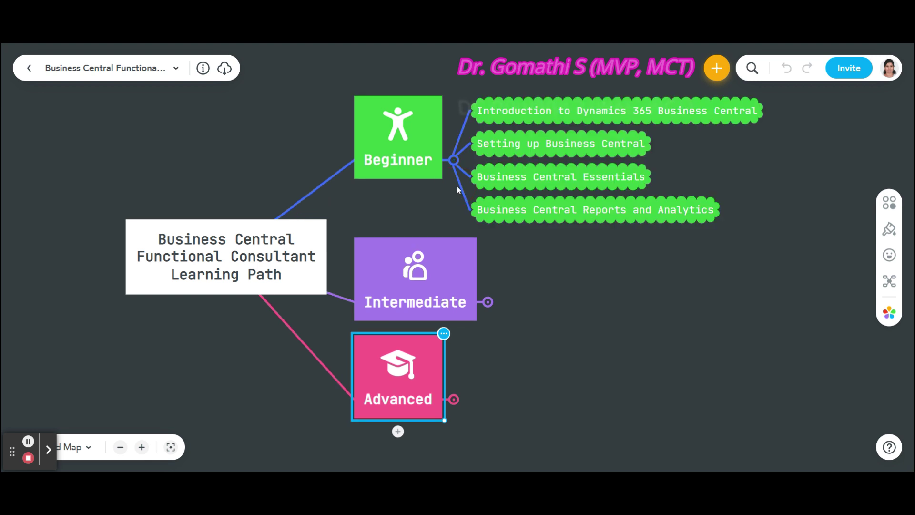
click(487, 301)
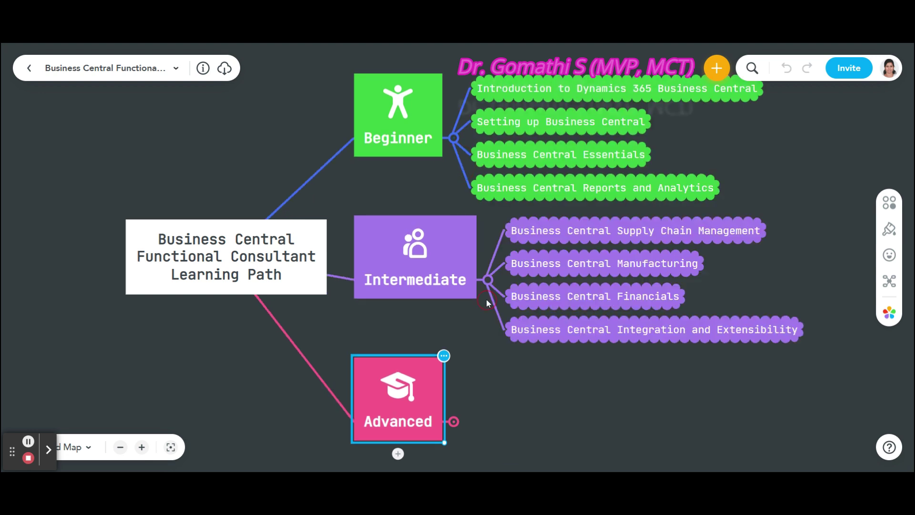
click(454, 421)
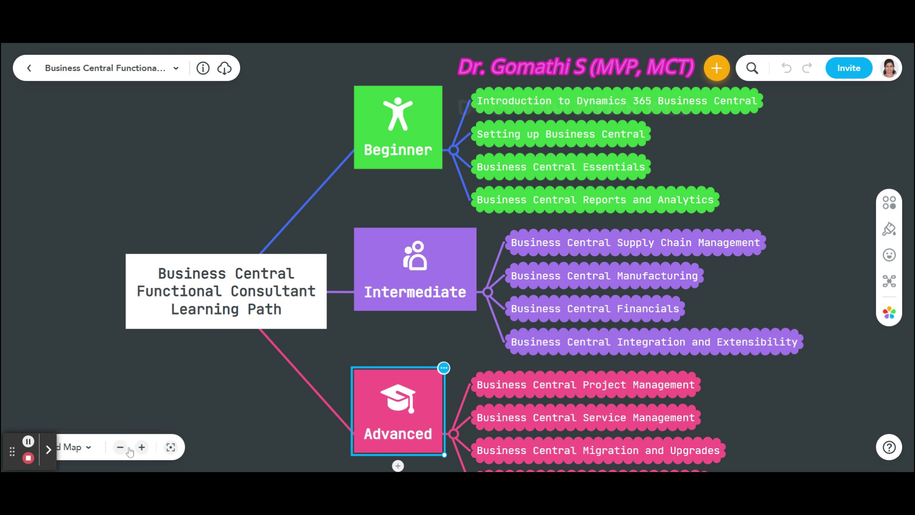
click(120, 447)
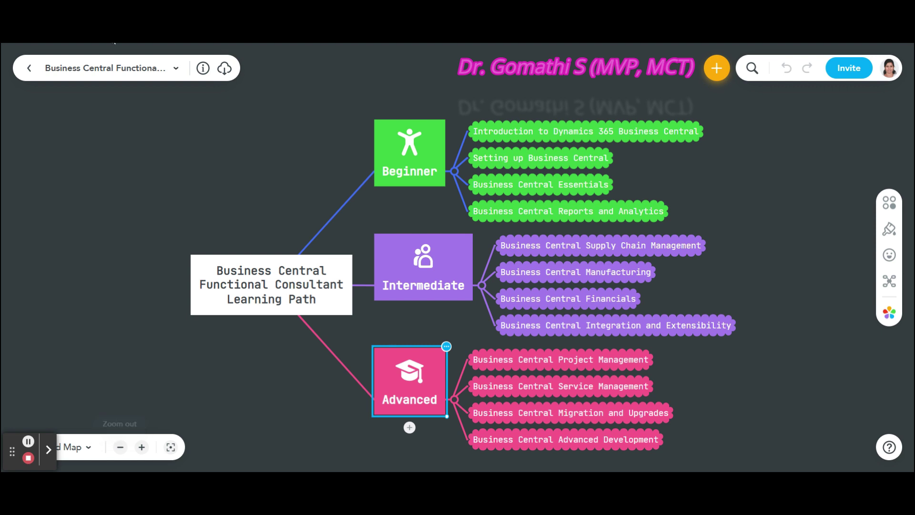
click(236, 289)
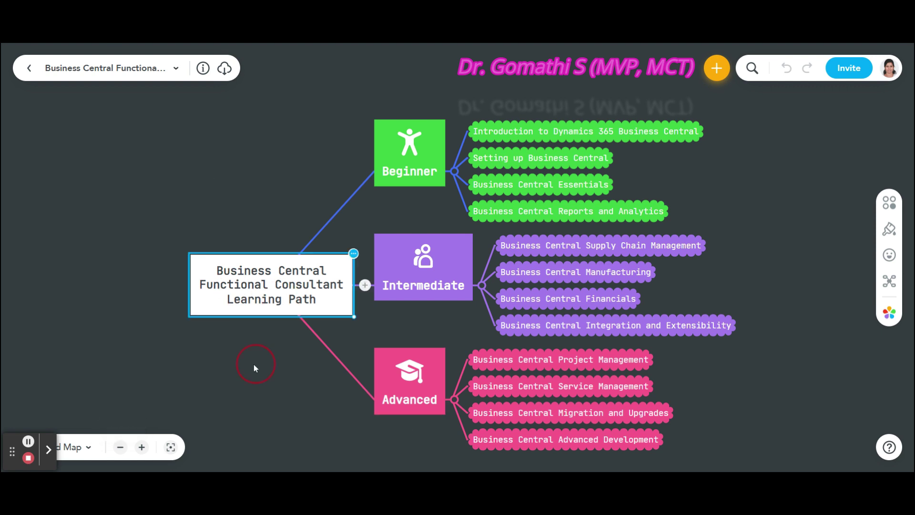
drag(254, 366, 225, 352)
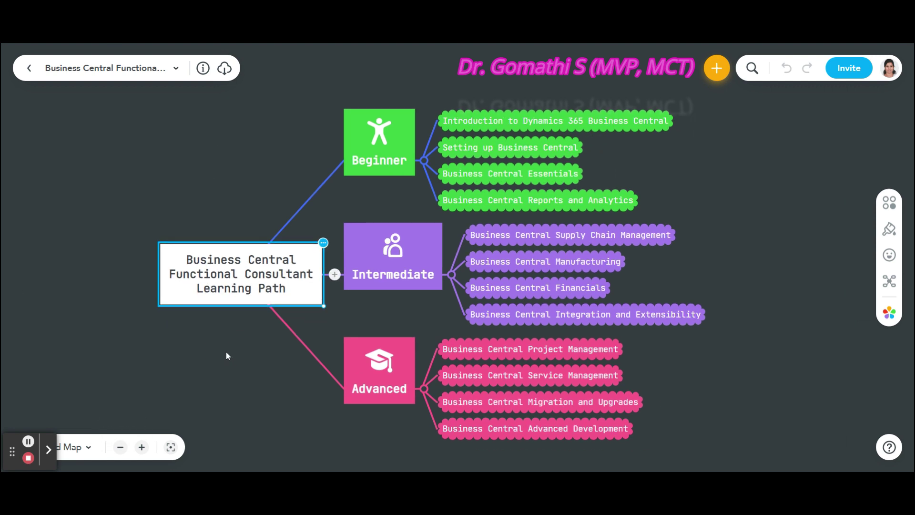